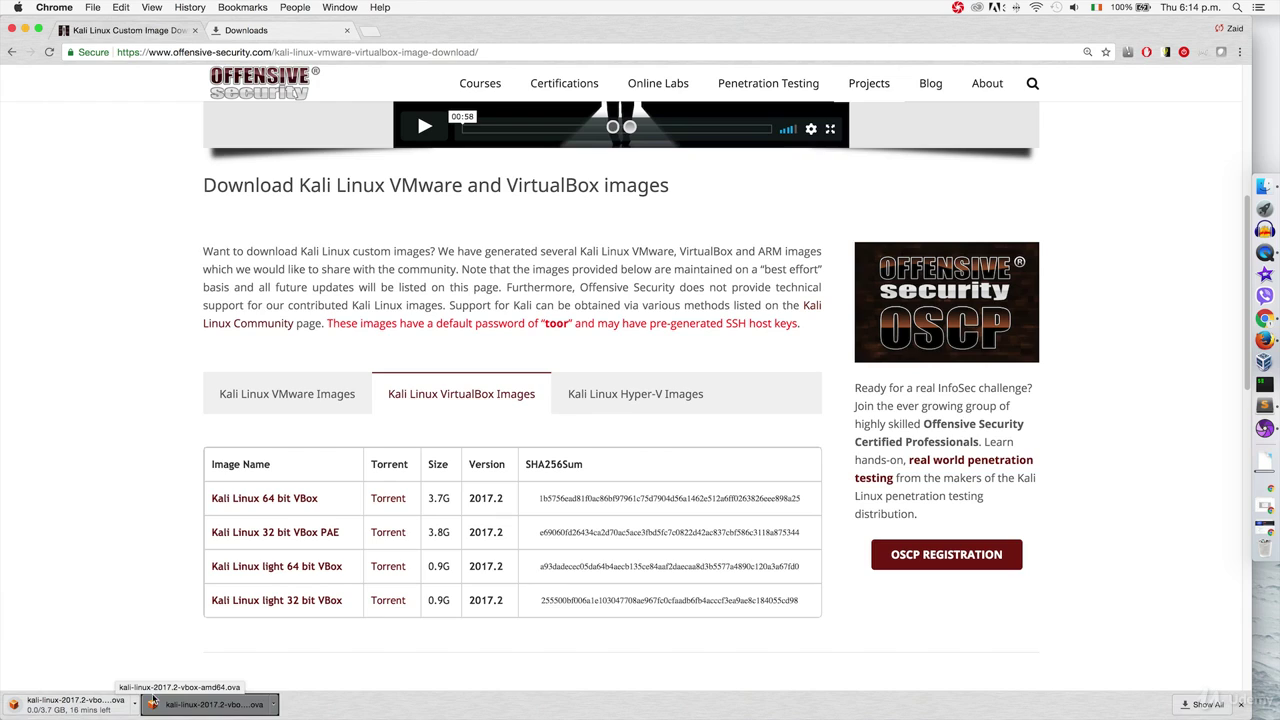
# Step: Cancel the duplicate Kali download in Chrome and open the Kali folder holding kali-linux-2017.2-vbox-amd64.ova
pyautogui.click(290, 36)
pyautogui.click(497, 232)
pyautogui.click(543, 229)
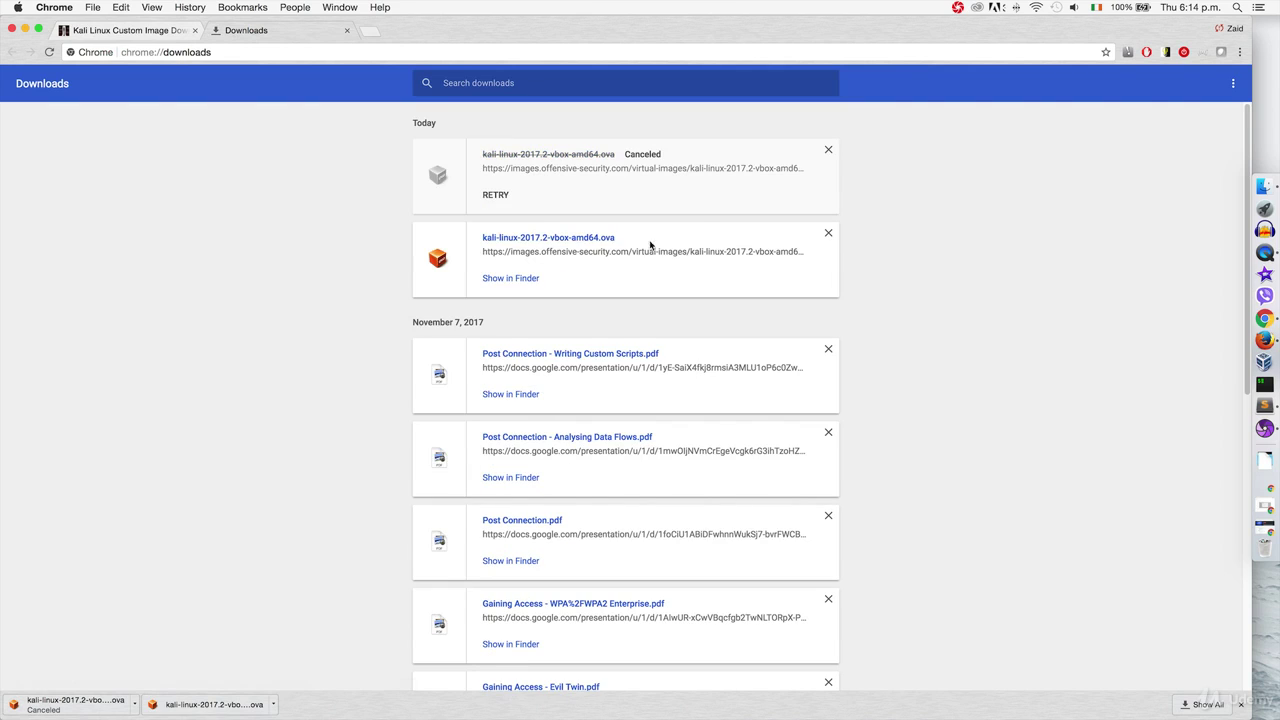
pyautogui.click(1260, 187)
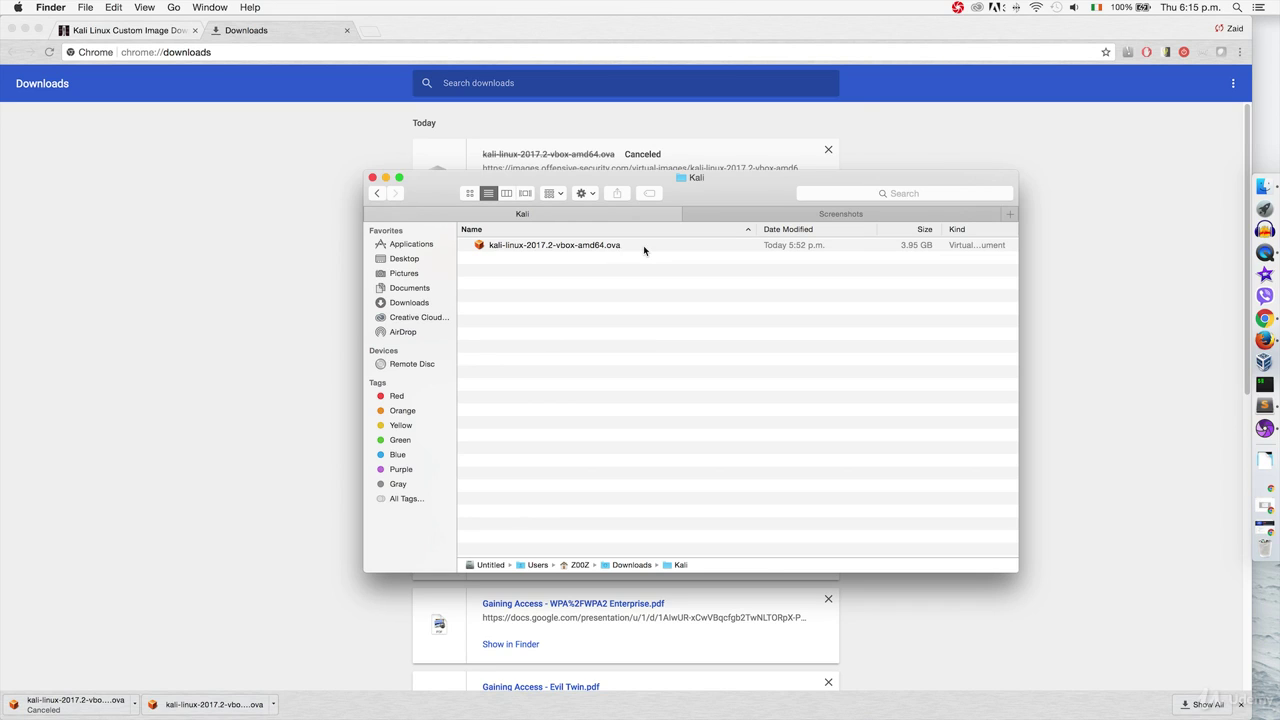
# Step: Import kali-linux-2017.2-vbox-amd64.ova into VirtualBox after reviewing its appliance settings
pyautogui.click(643, 245)
pyautogui.doubleClick(637, 250)
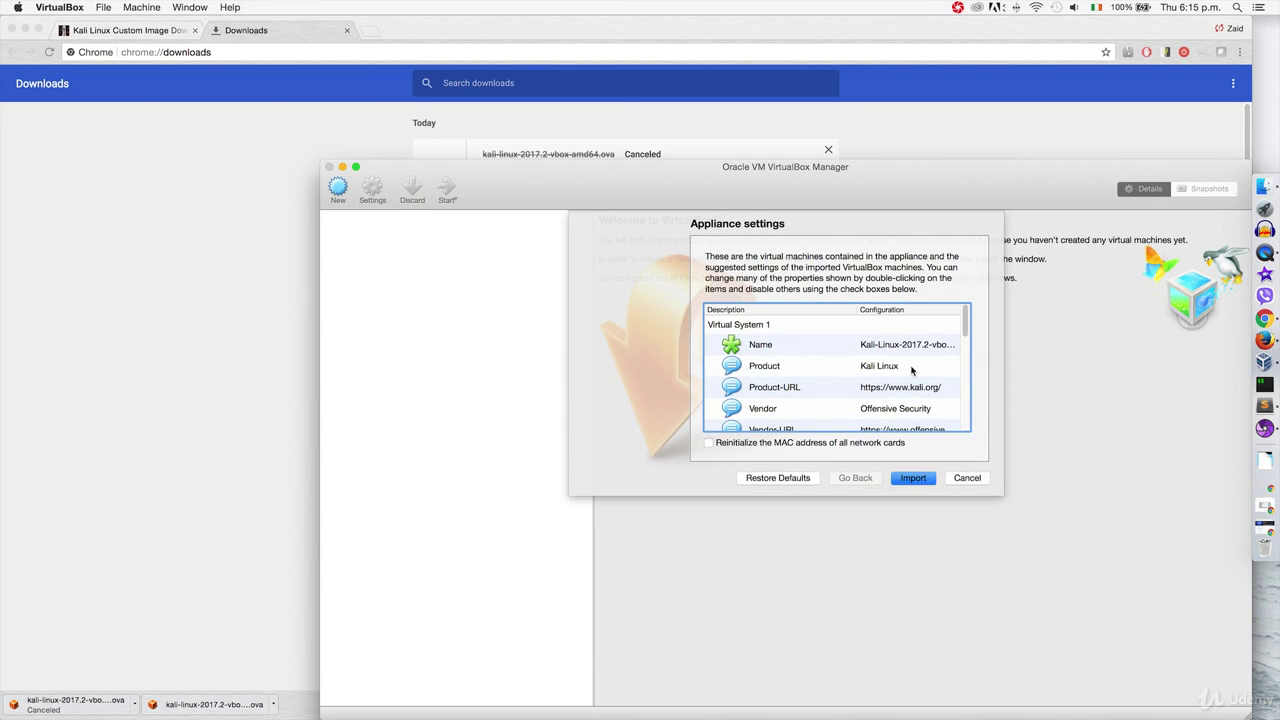
pyautogui.scroll(-10, 910, 368)
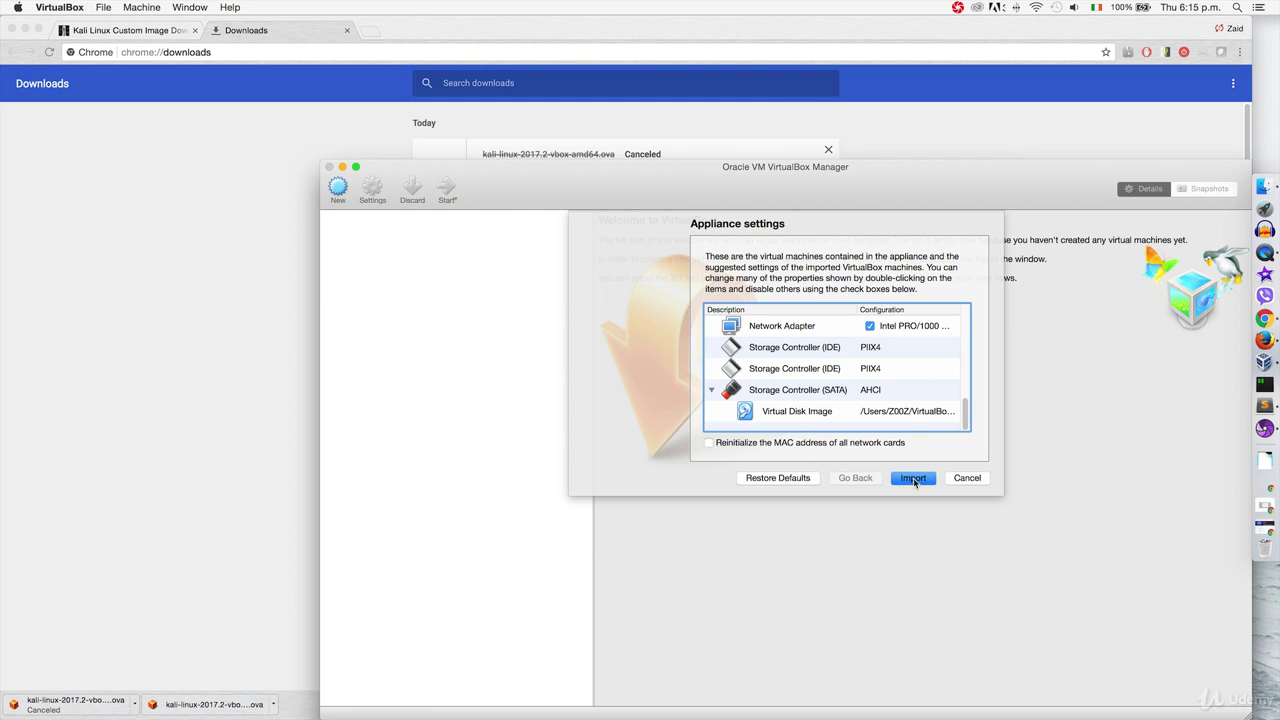
pyautogui.scroll(10, 903, 400)
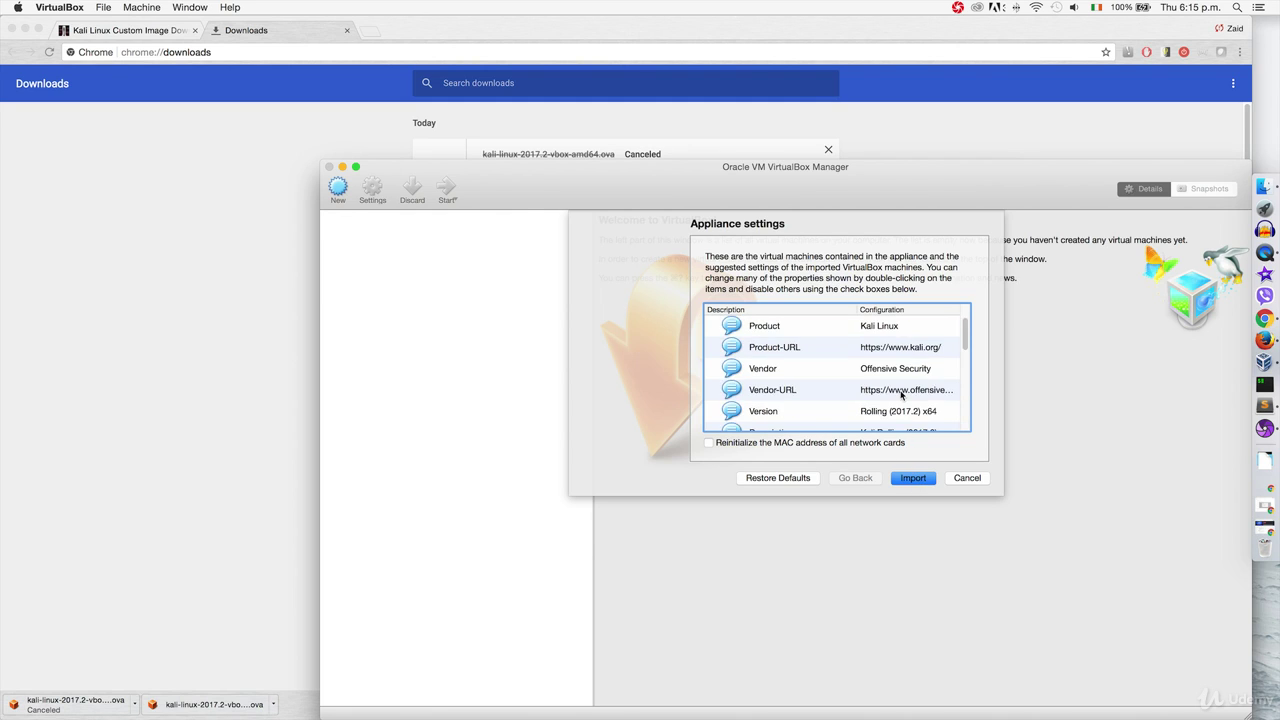
pyautogui.click(914, 479)
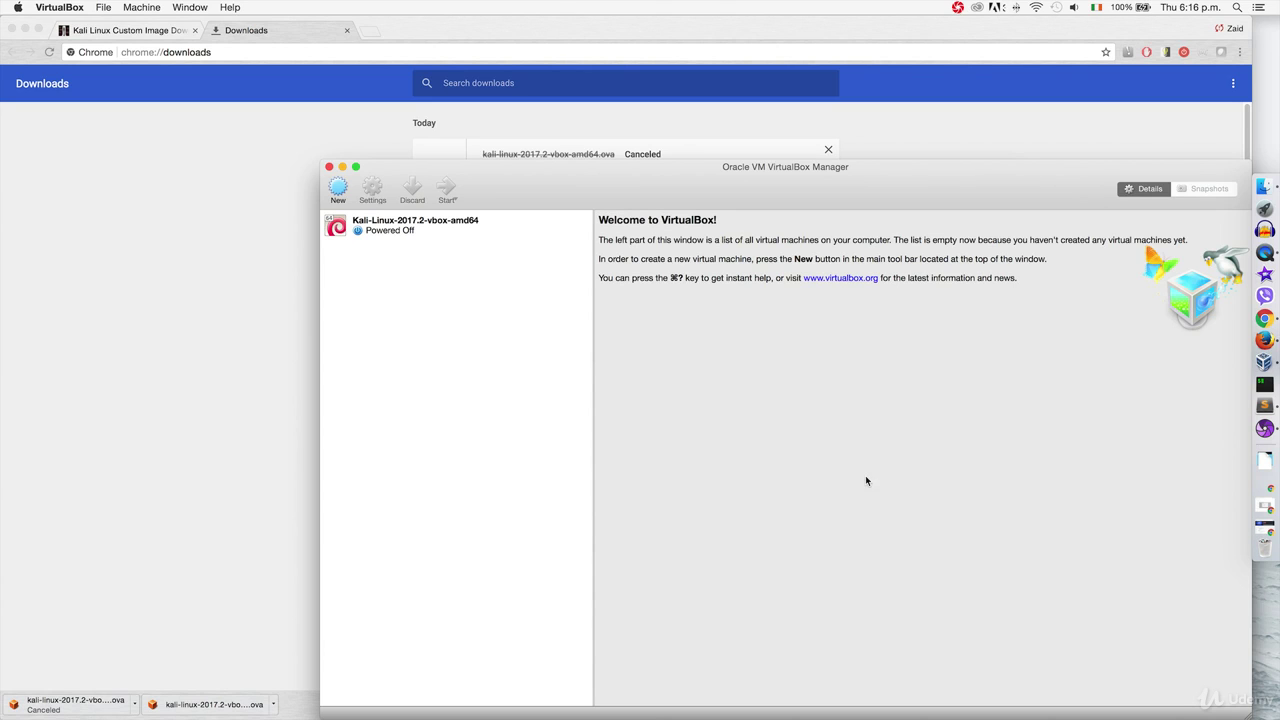
# Step: In the Kali VM's System settings, set base memory to 1024 MB and processors to 1 CPU
pyautogui.moveTo(701, 173); pyautogui.dragTo(620, 104)
pyautogui.click(480, 145)
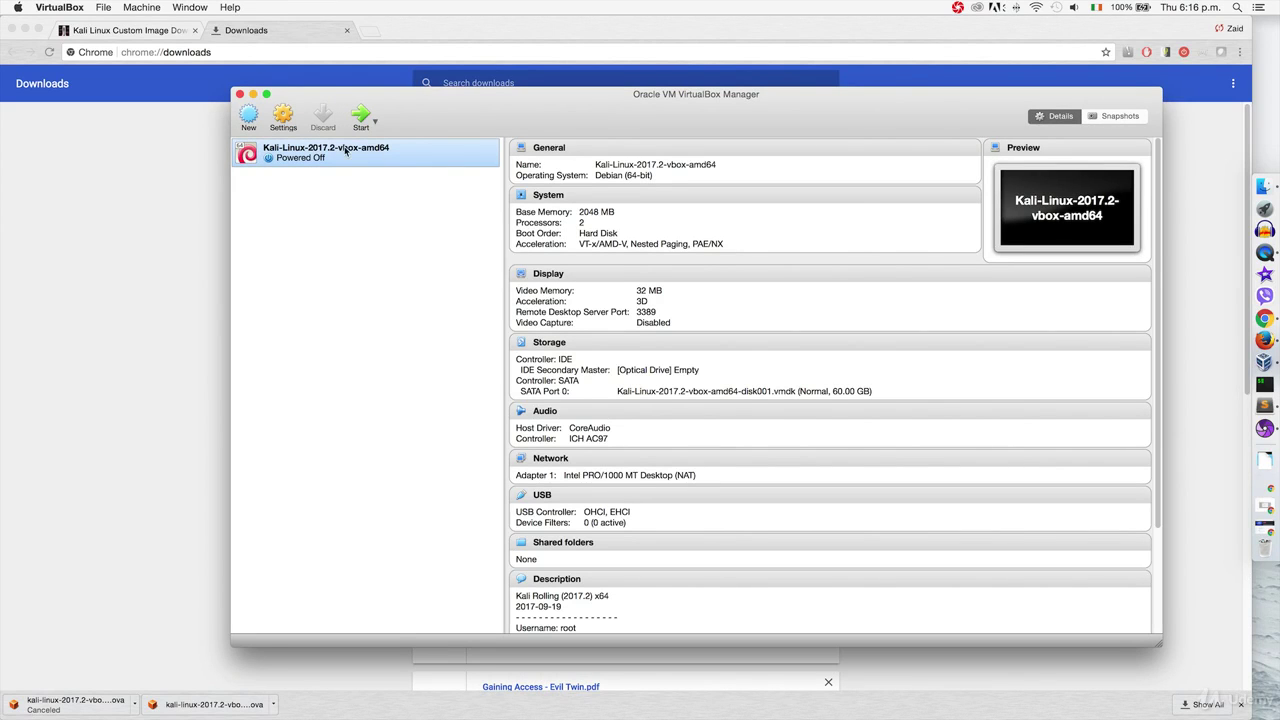
pyautogui.click(283, 118)
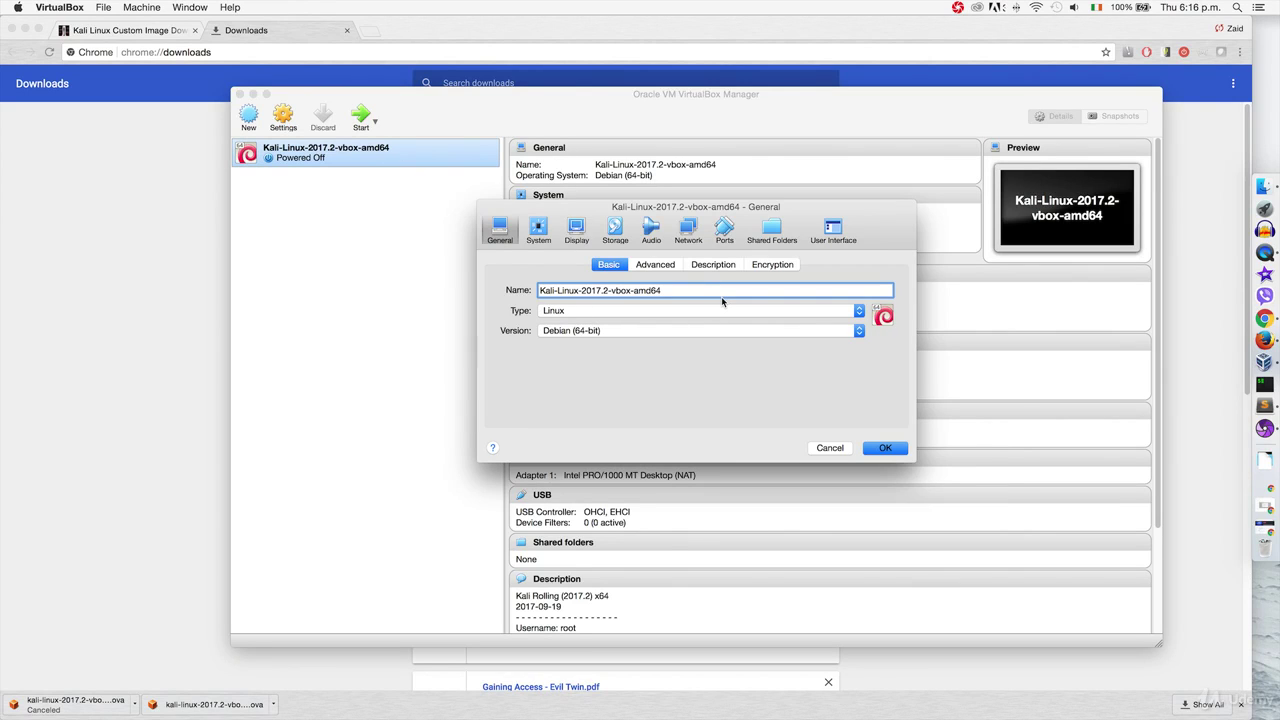
pyautogui.click(538, 230)
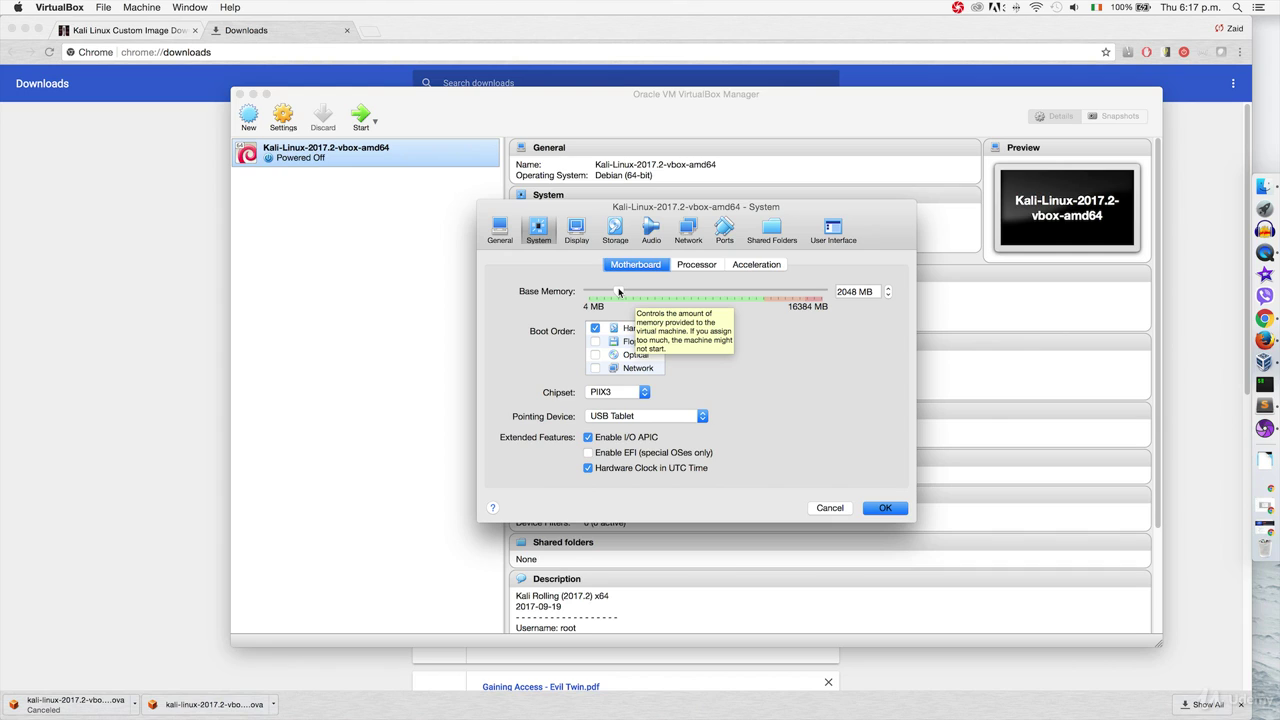
pyautogui.moveTo(617, 291); pyautogui.dragTo(603, 291)
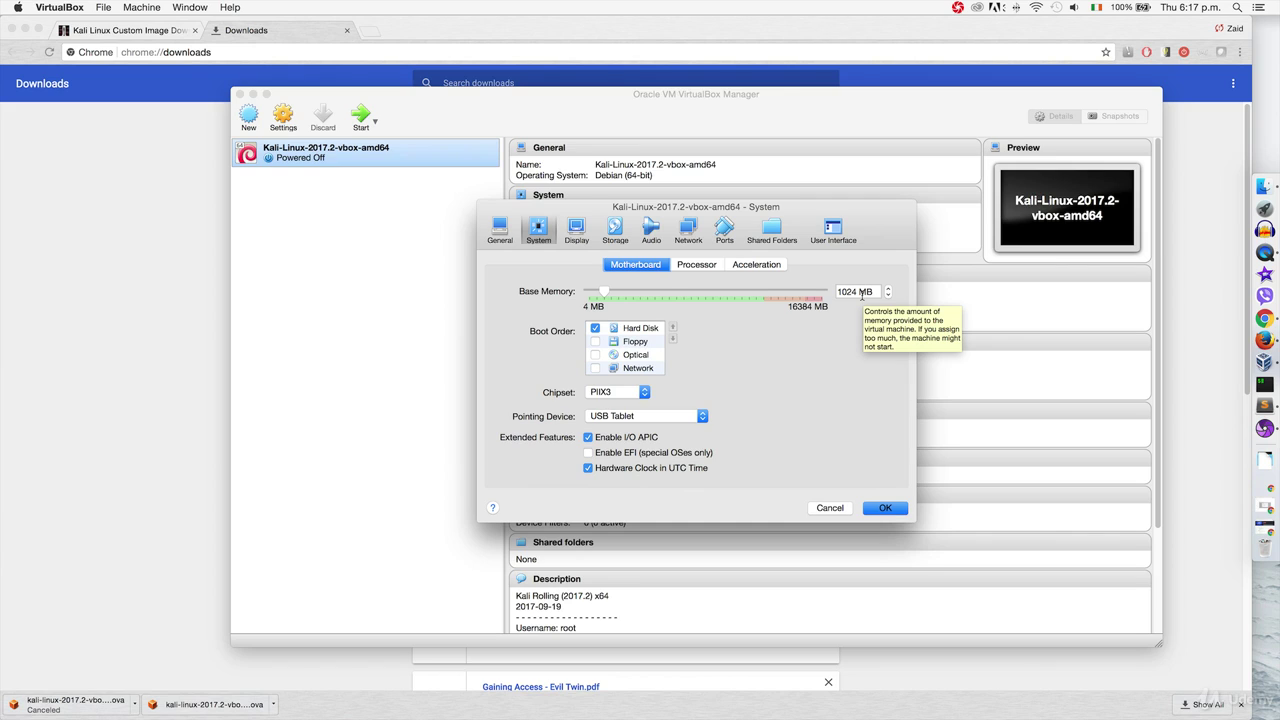
pyautogui.click(693, 266)
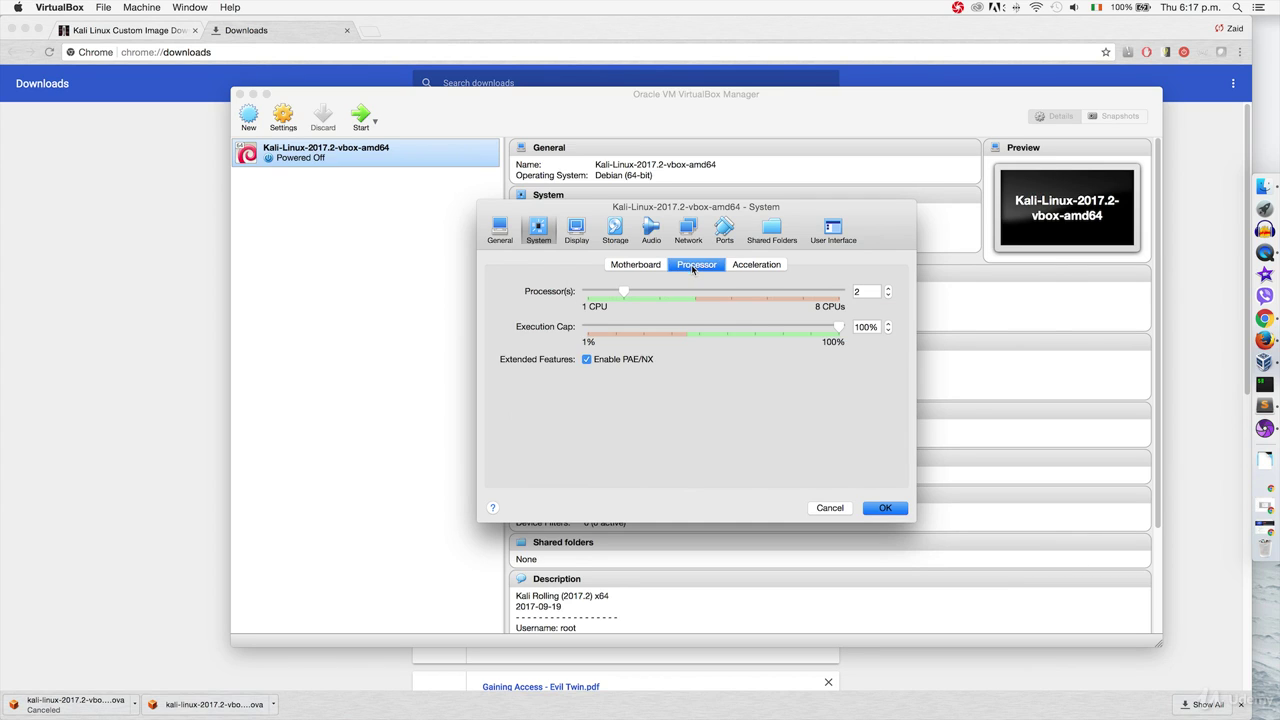
pyautogui.doubleClick(858, 291)
pyautogui.moveTo(623, 292); pyautogui.dragTo(589, 293)
# Step: Attach Adapter 1 to NAT Network 'NatNetwork' and save the Kali VM settings
pyautogui.click(686, 230)
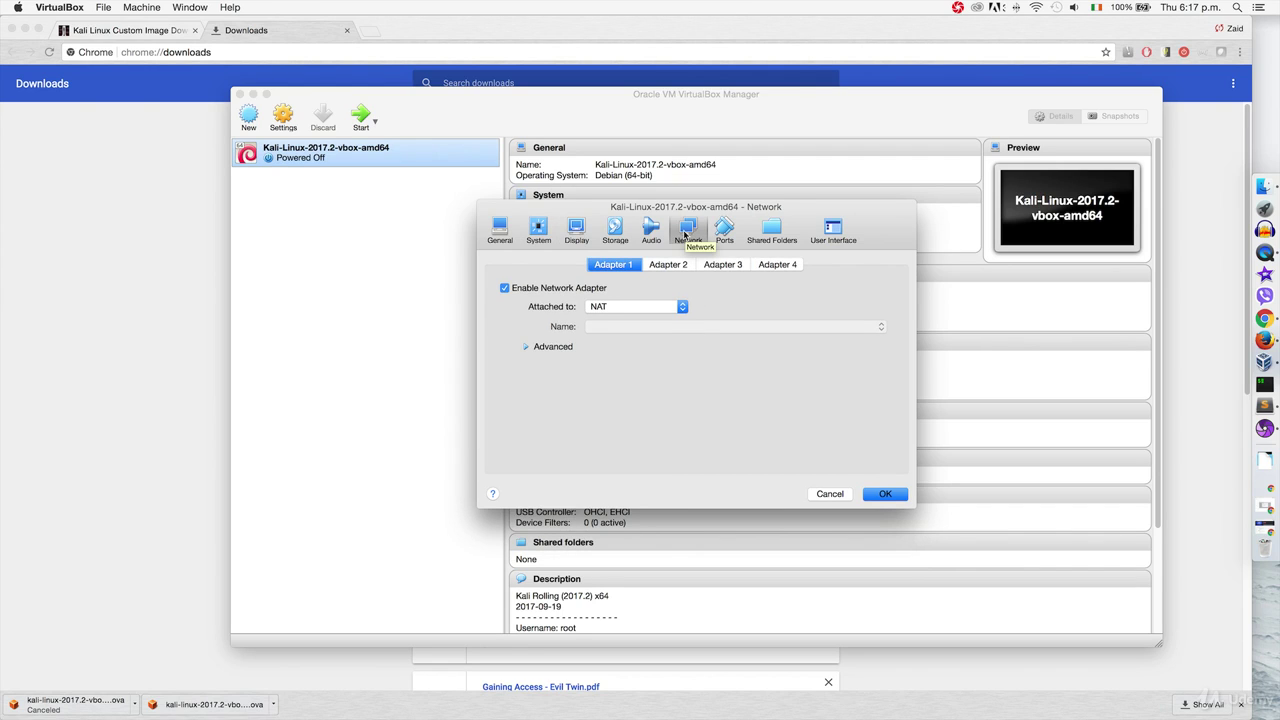
pyautogui.click(677, 308)
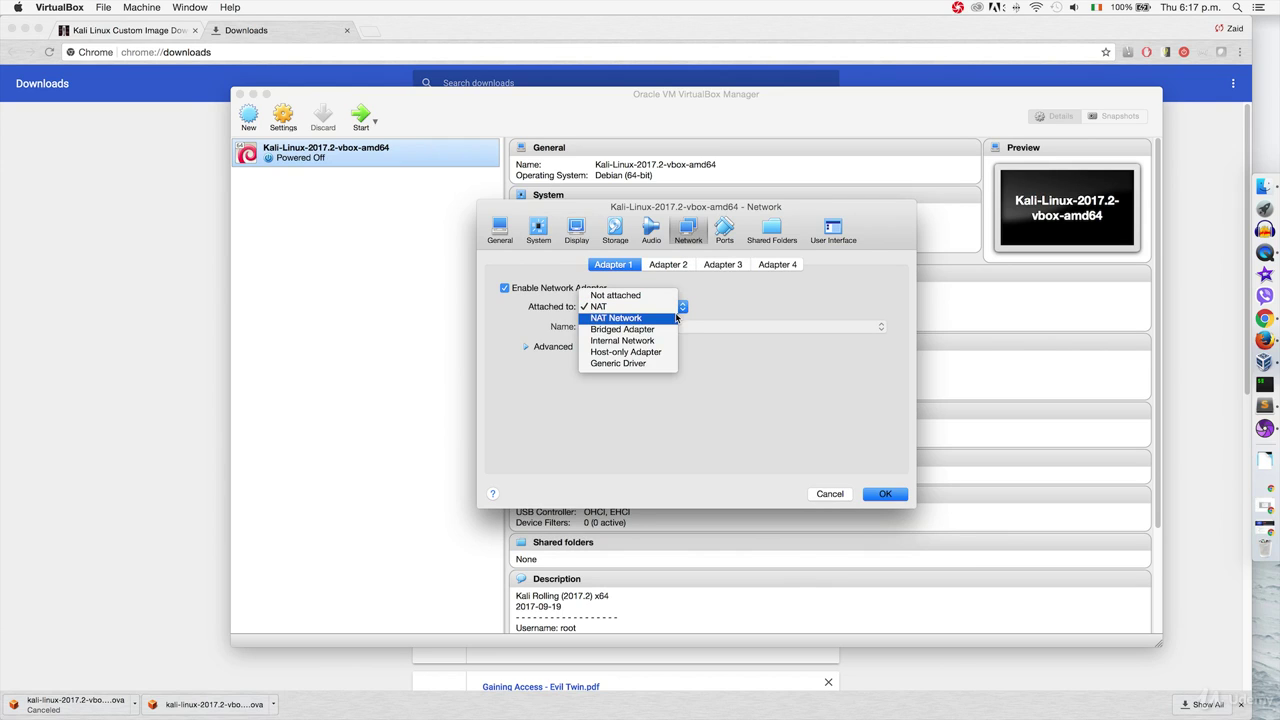
pyautogui.click(676, 318)
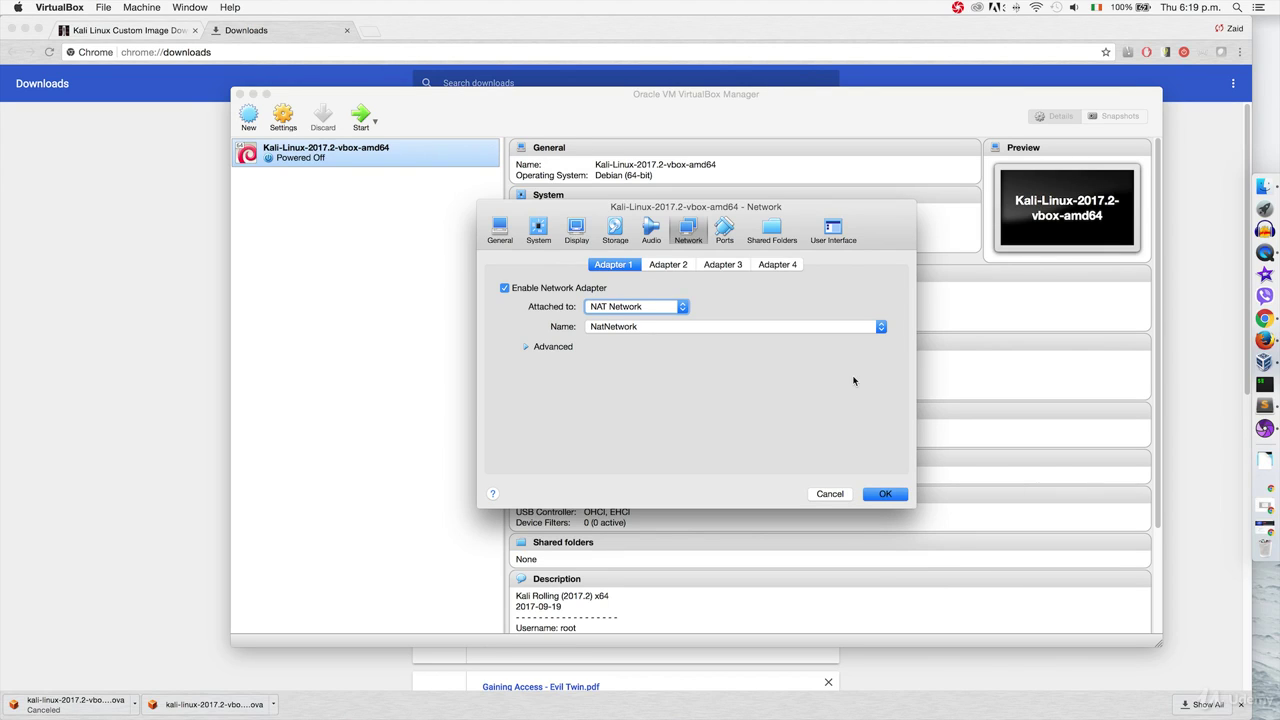
pyautogui.click(885, 493)
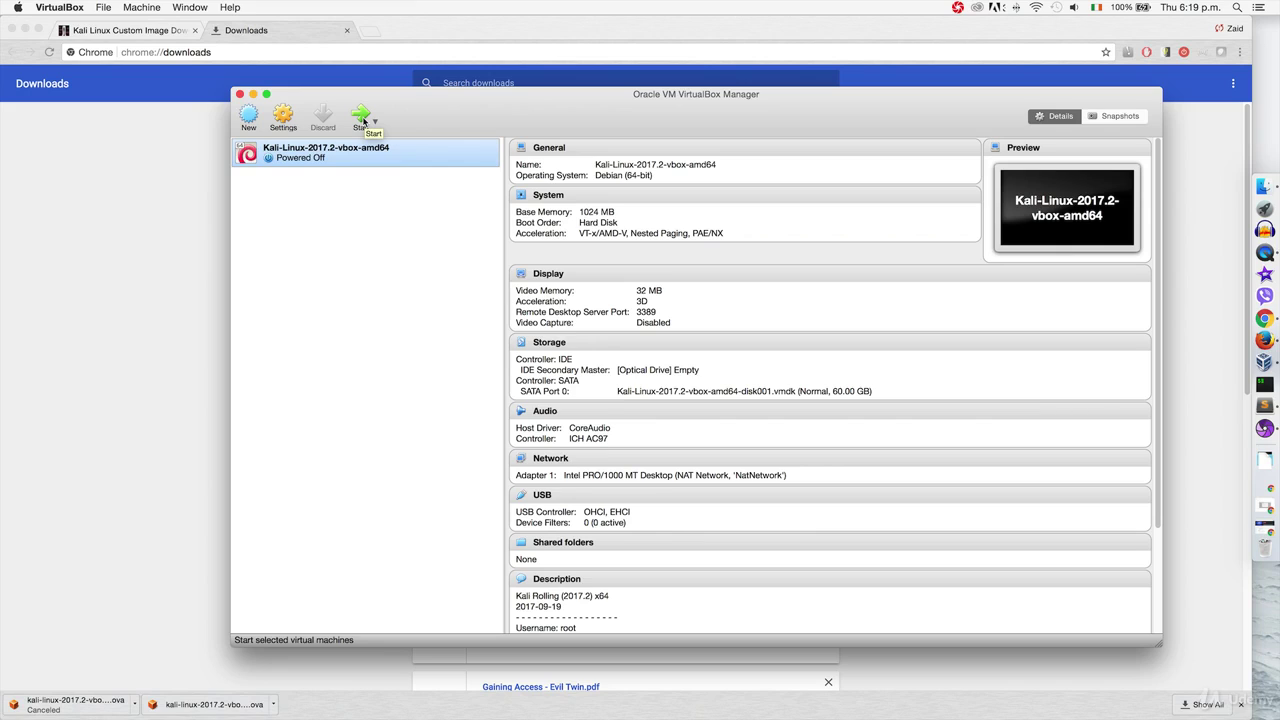
# Step: Start the Kali VM, boot the default GRUB entry, and log in as root with the password
pyautogui.click(363, 121)
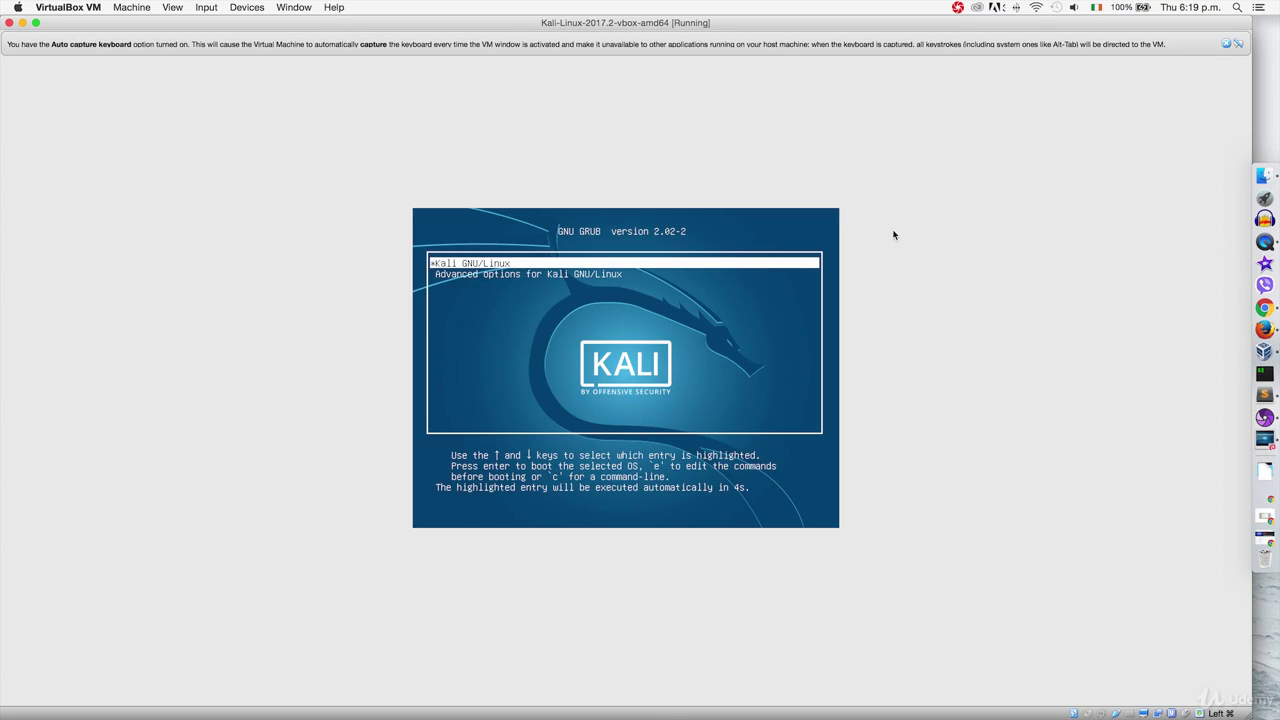
pyautogui.press('Return')
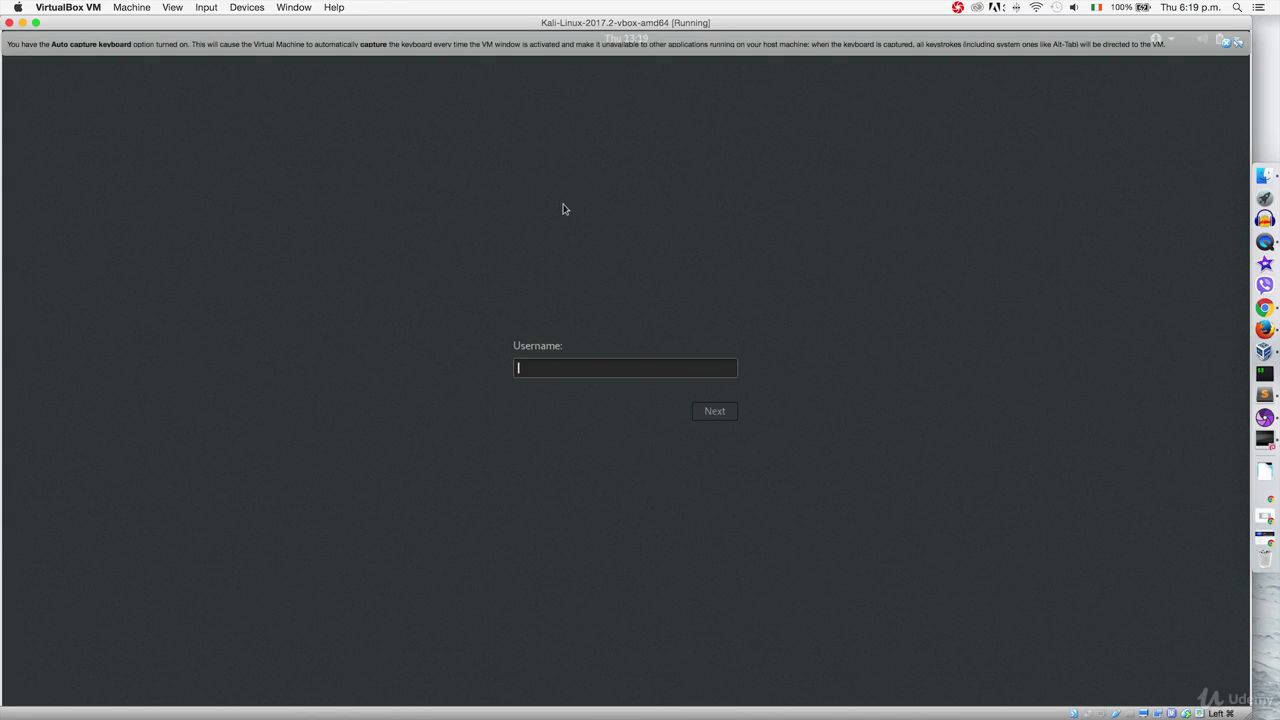
pyautogui.write('root')
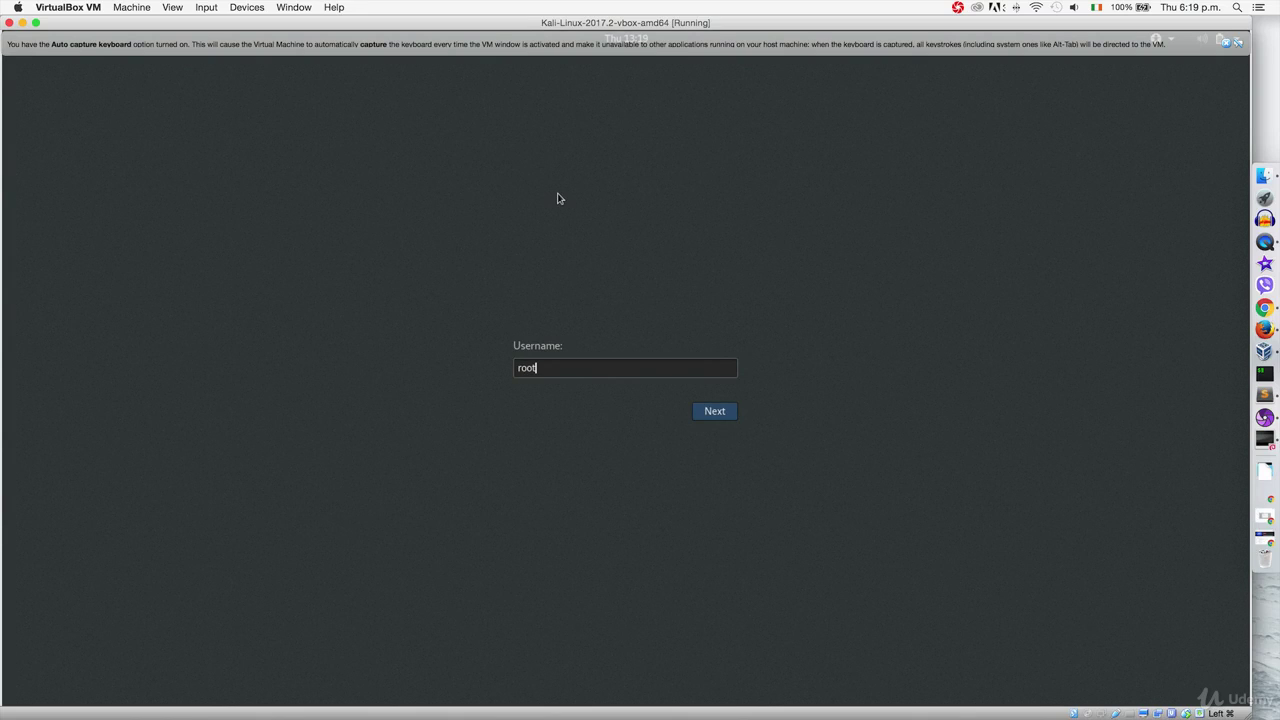
pyautogui.press('Return')
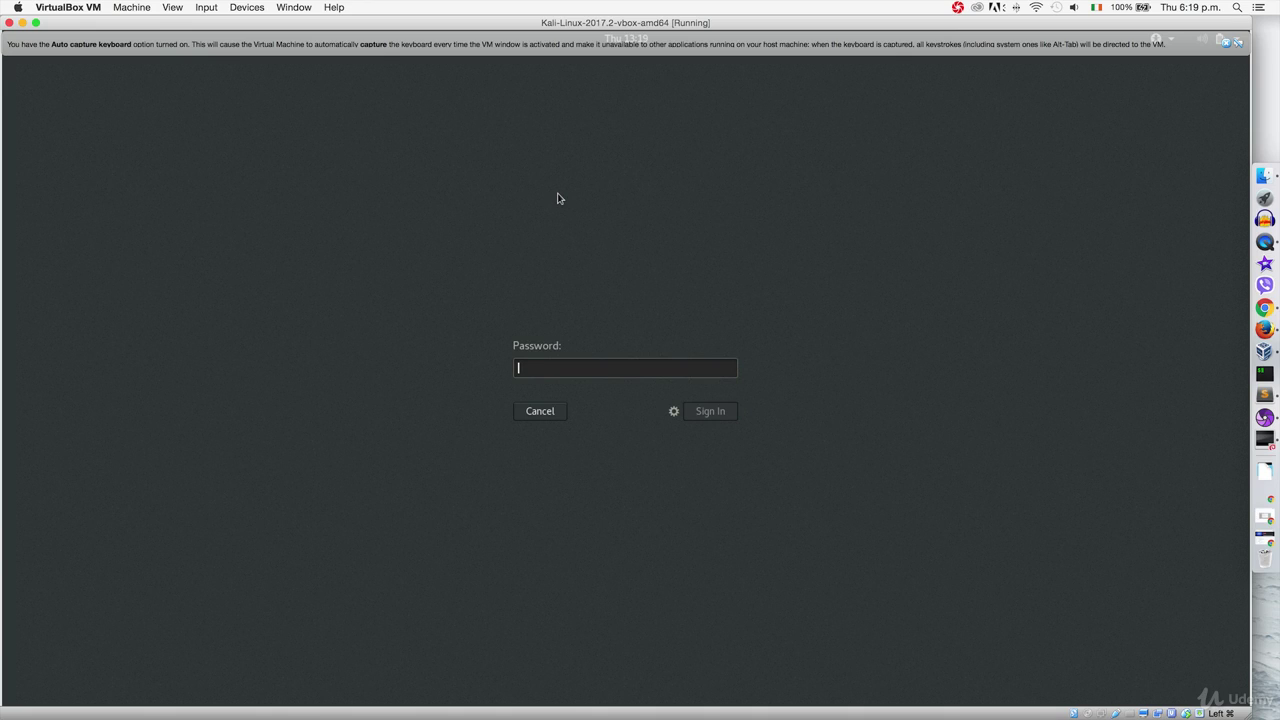
pyautogui.write('toor')
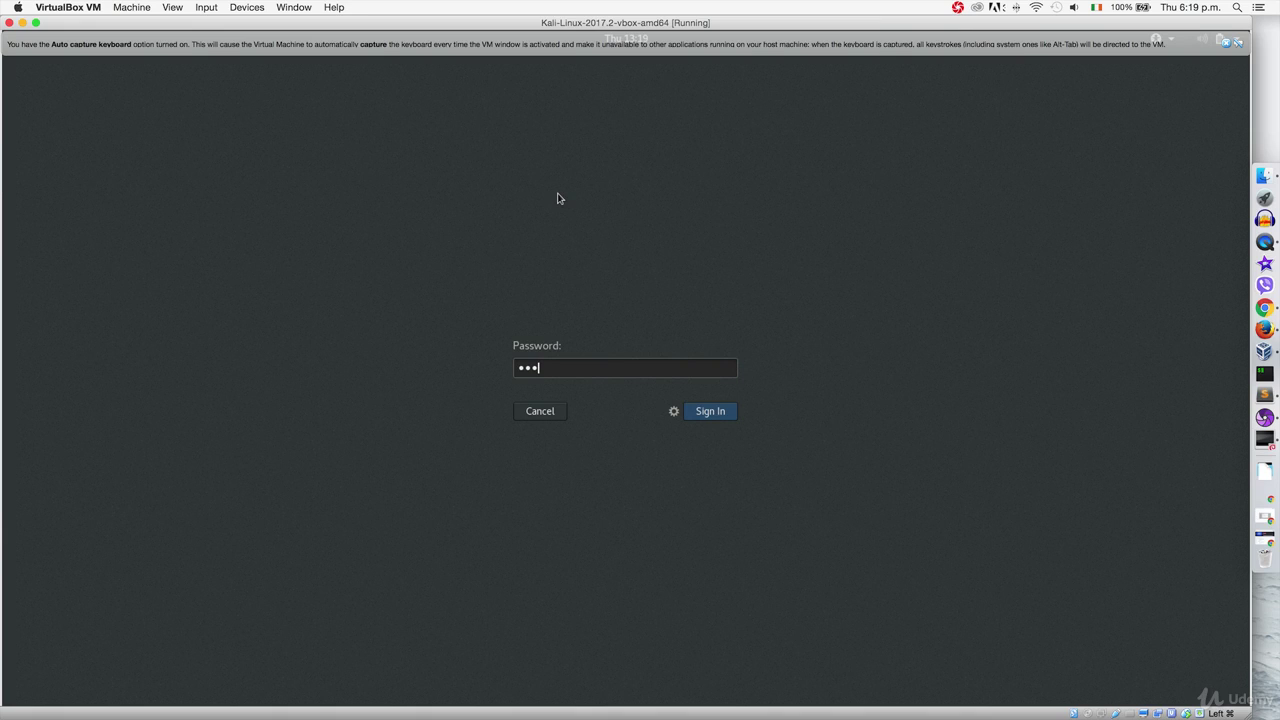
pyautogui.press('Return')
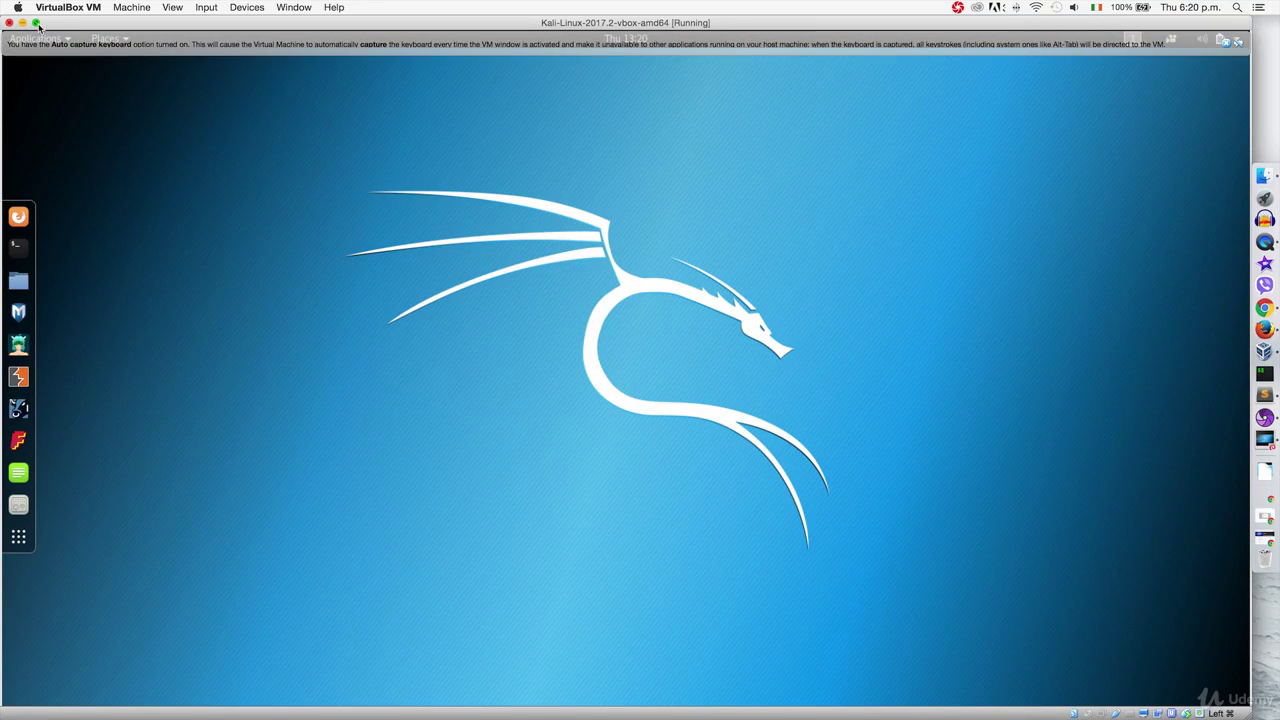
# Step: Switch the VM window to full-screen mode and launch Firefox inside Kali
pyautogui.click(177, 10)
pyautogui.click(181, 23)
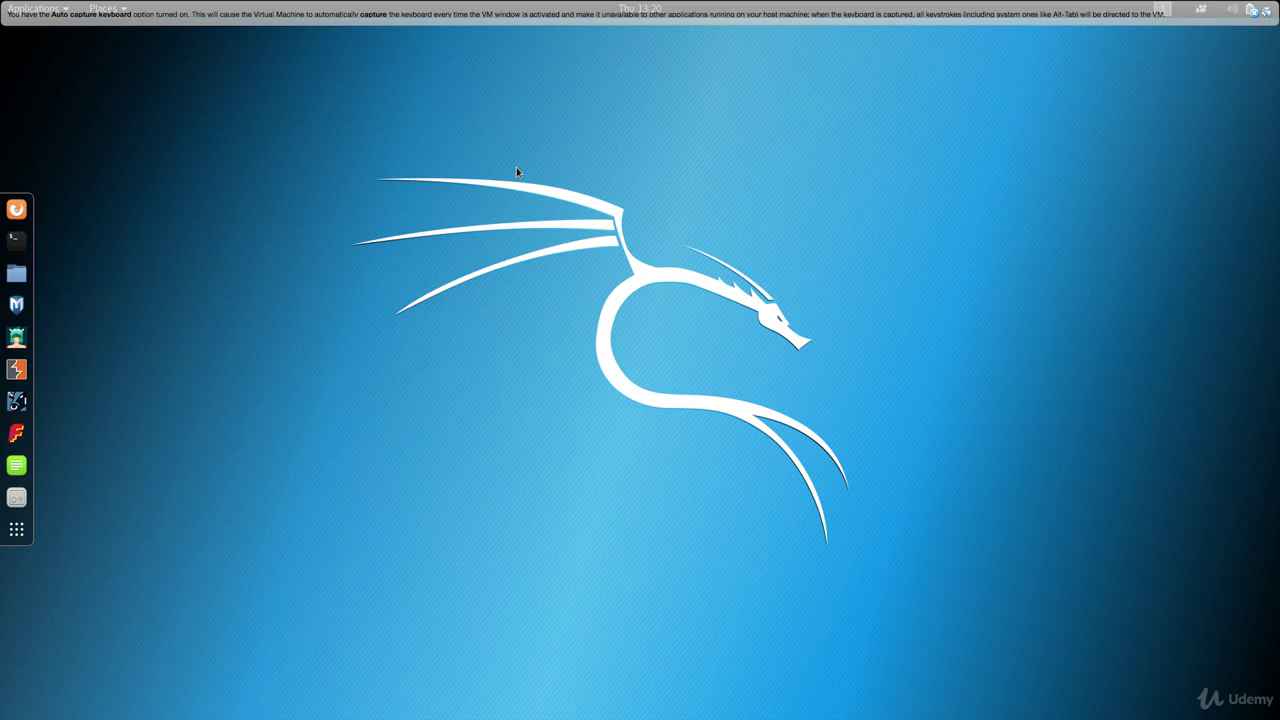
pyautogui.click(1253, 12)
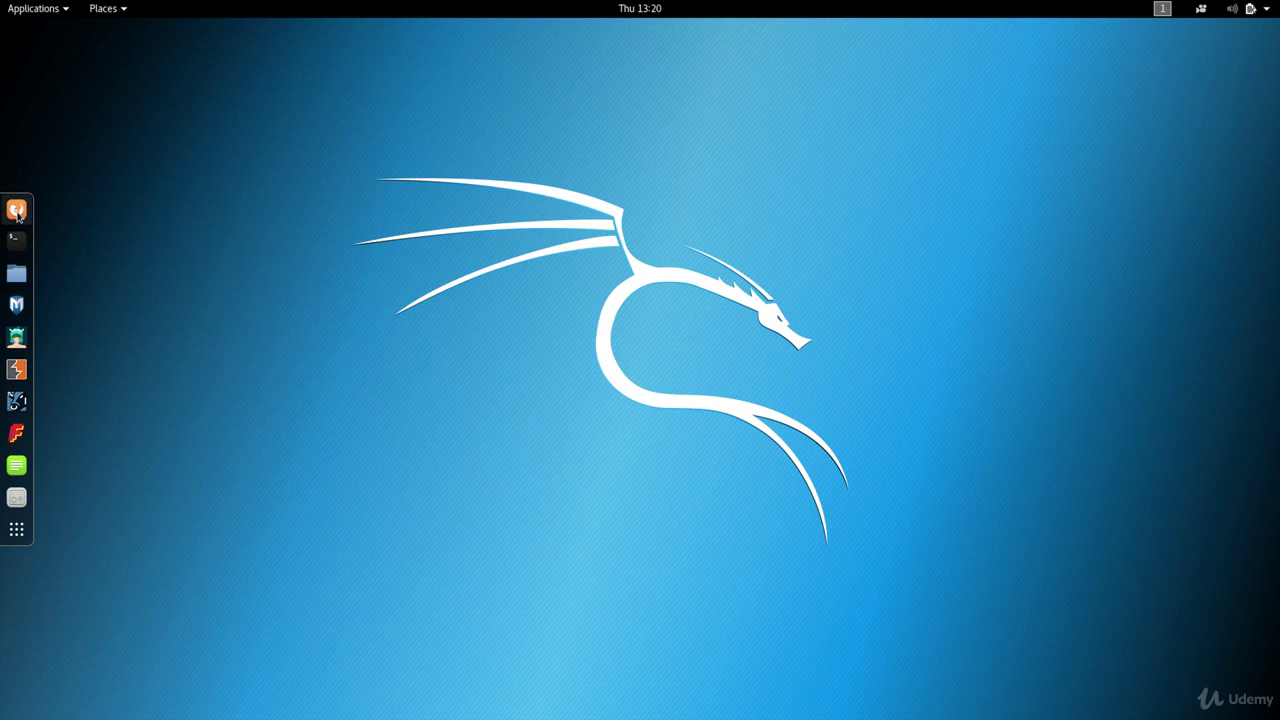
pyautogui.click(18, 212)
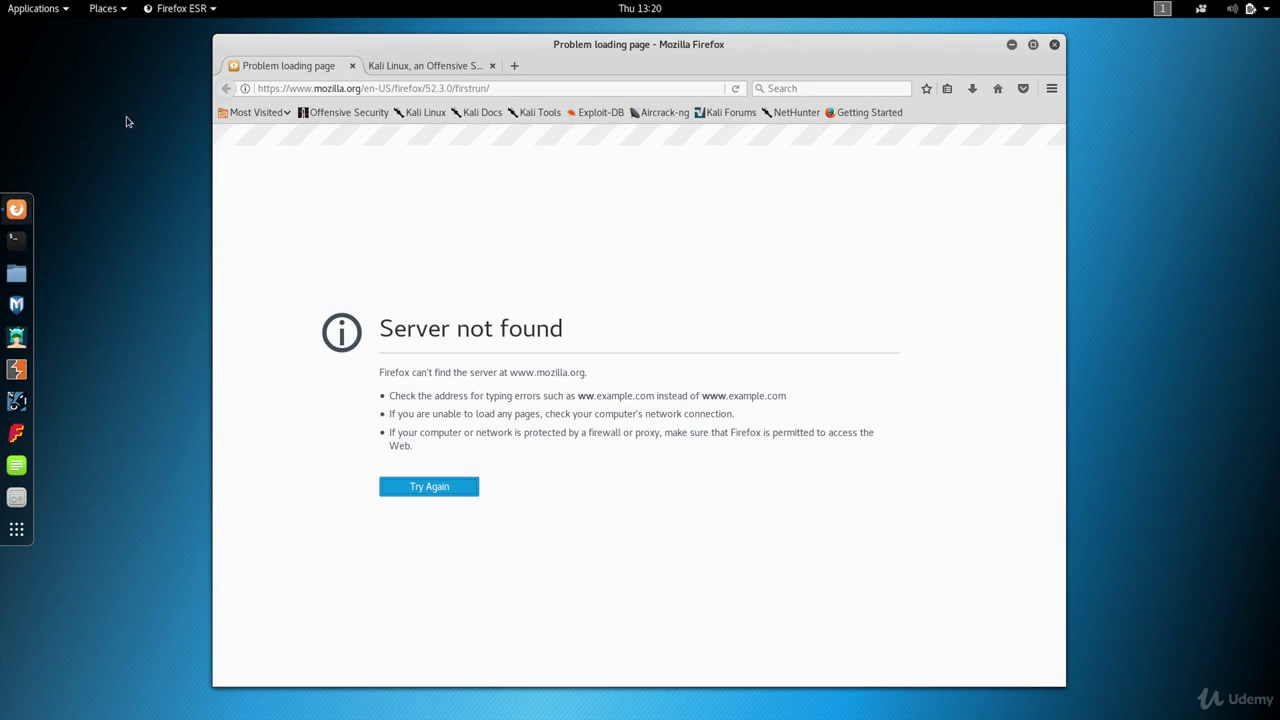
# Step: Connect the VM's network adapter from the Devices > Network menu
pyautogui.moveTo(190, 4)
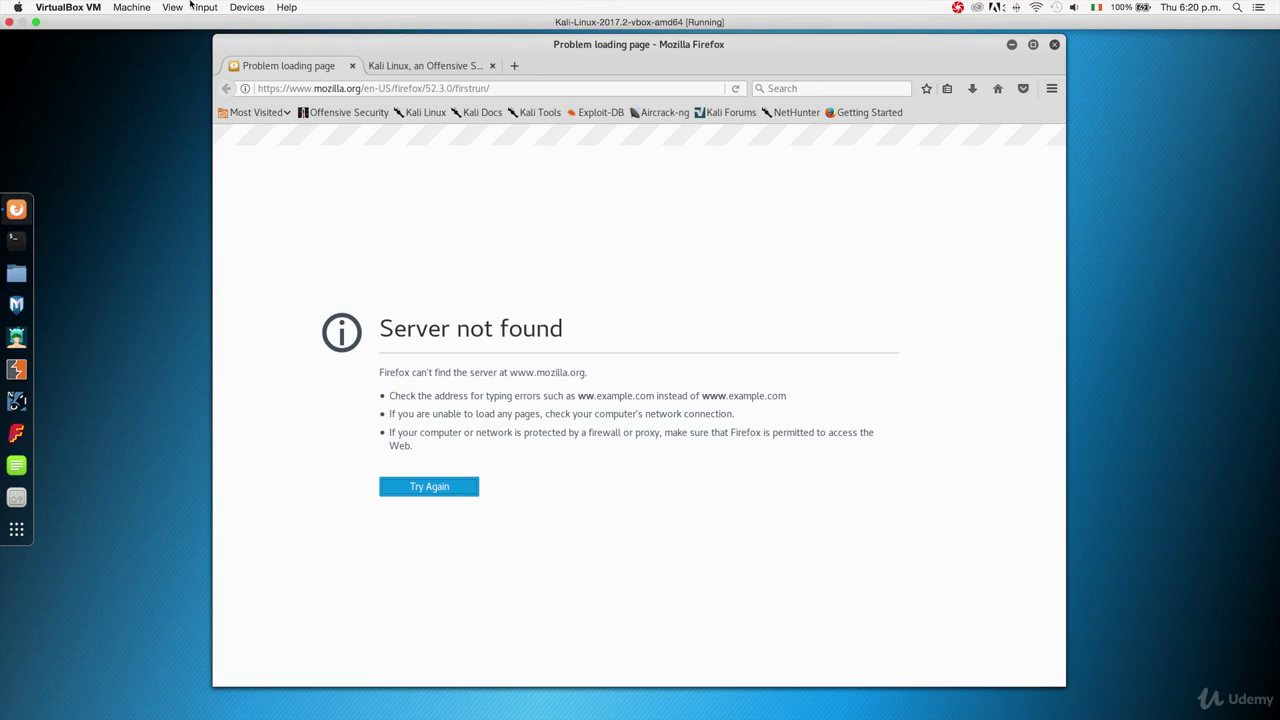
pyautogui.click(246, 7)
pyautogui.moveTo(263, 27)
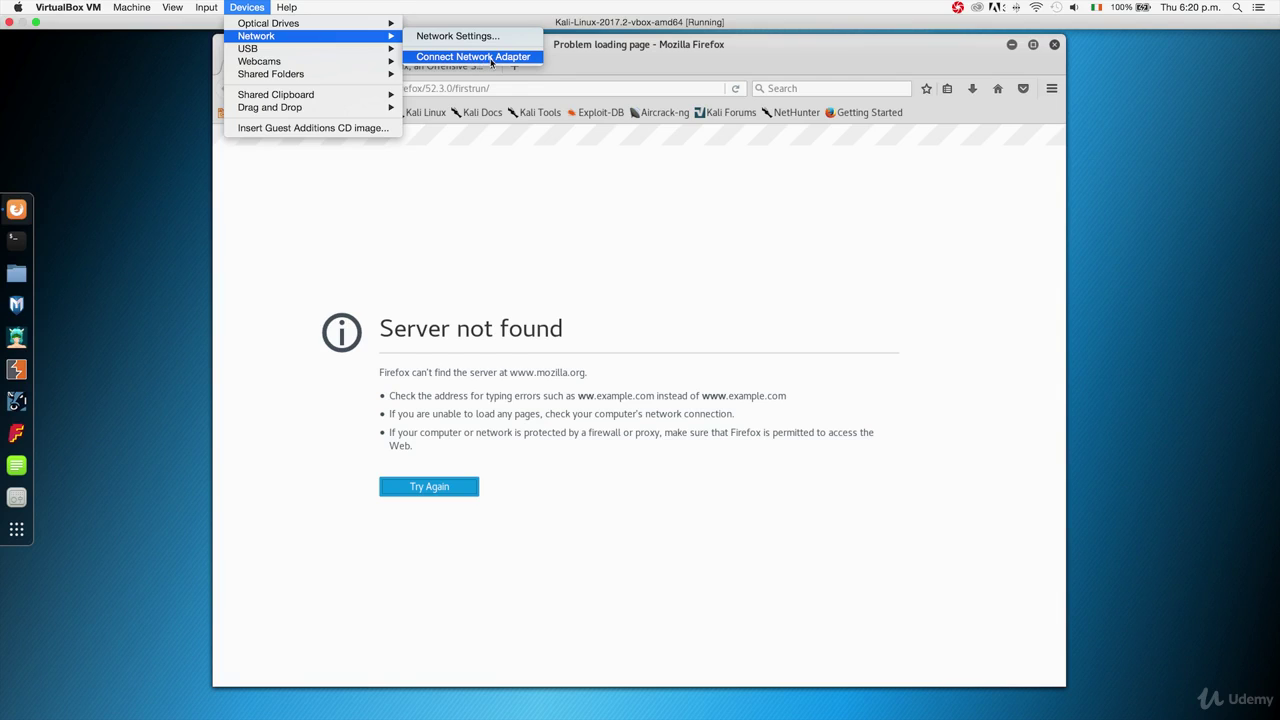
pyautogui.click(481, 57)
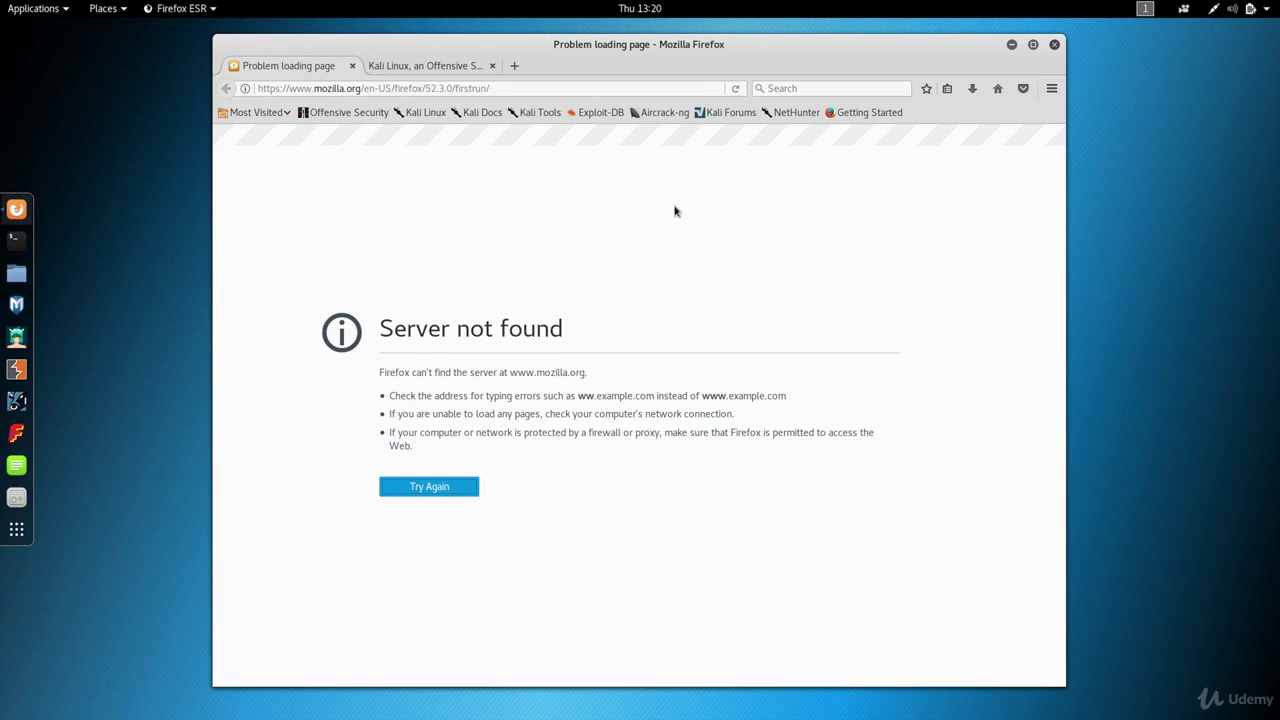
# Step: Confirm Kali shows Wired Connected and retry loading mozilla.org in Firefox
pyautogui.click(1215, 15)
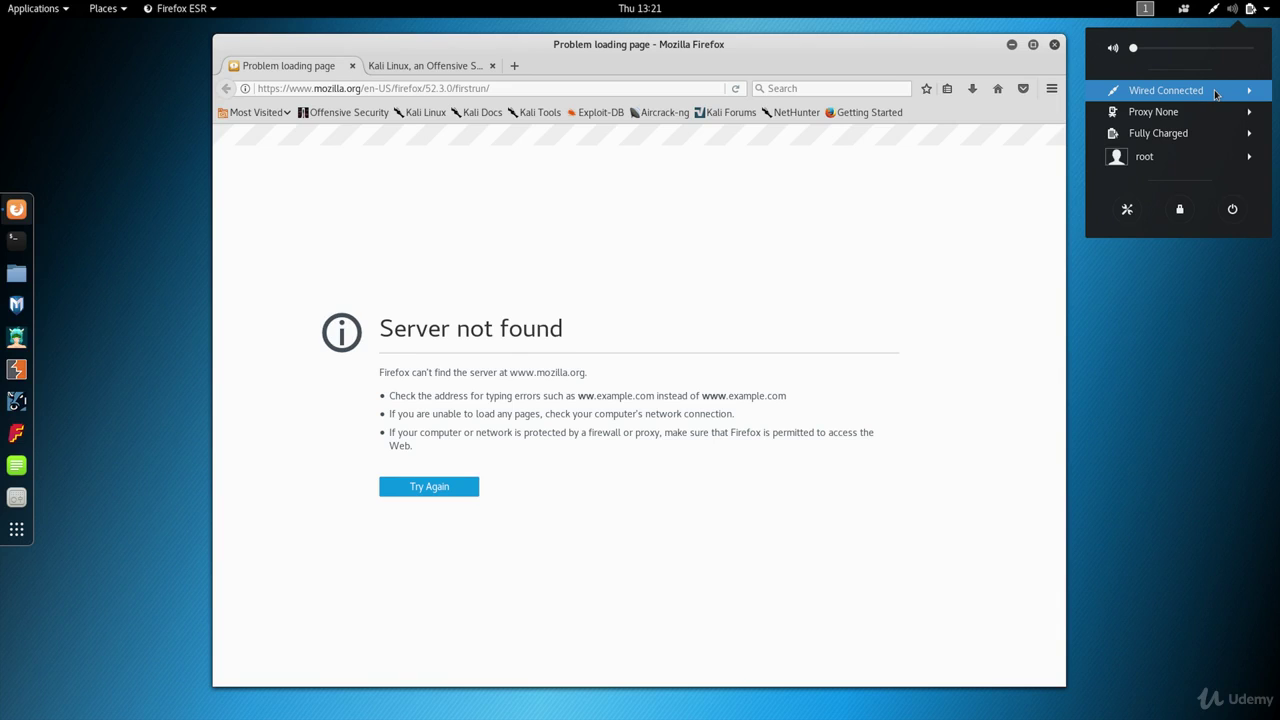
pyautogui.click(450, 506)
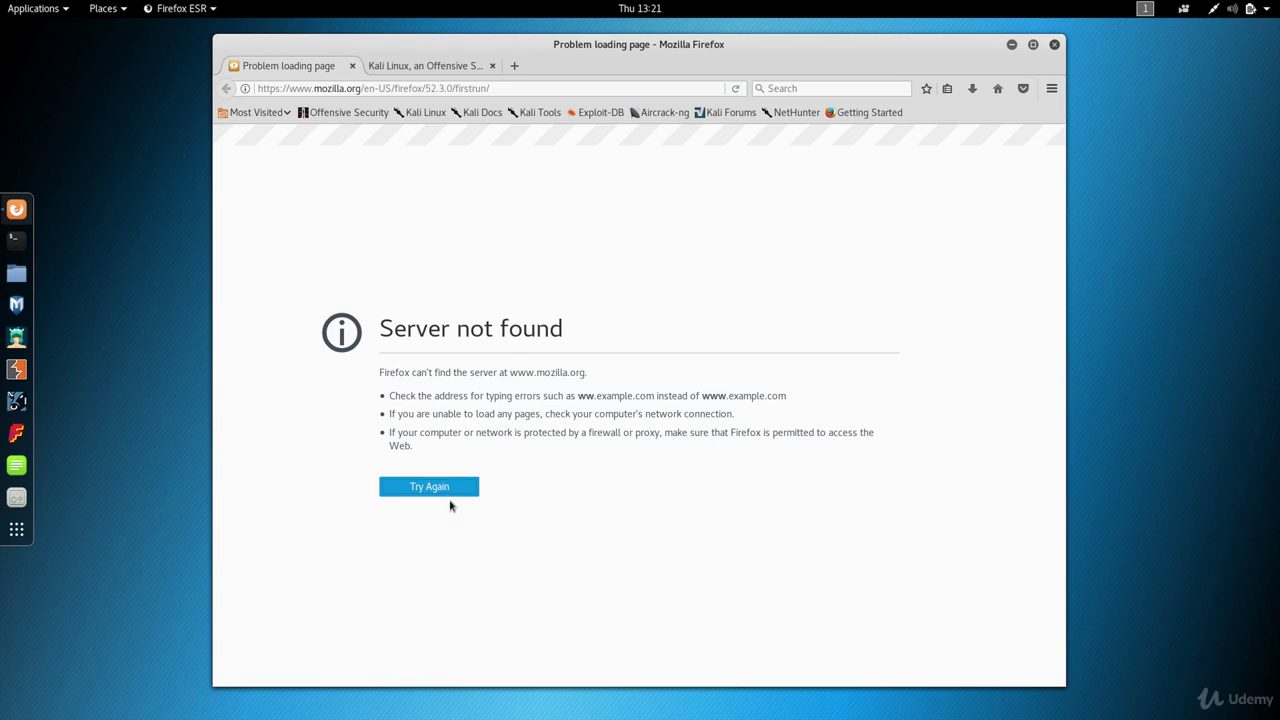
pyautogui.click(448, 494)
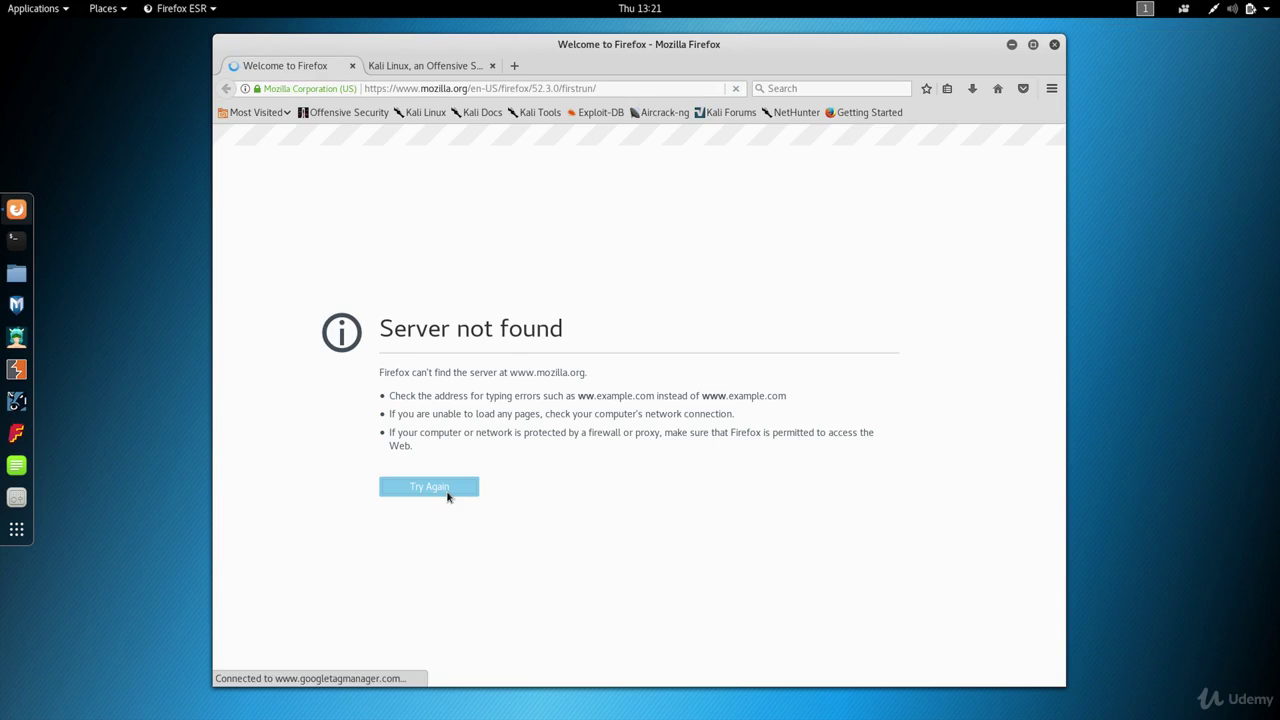